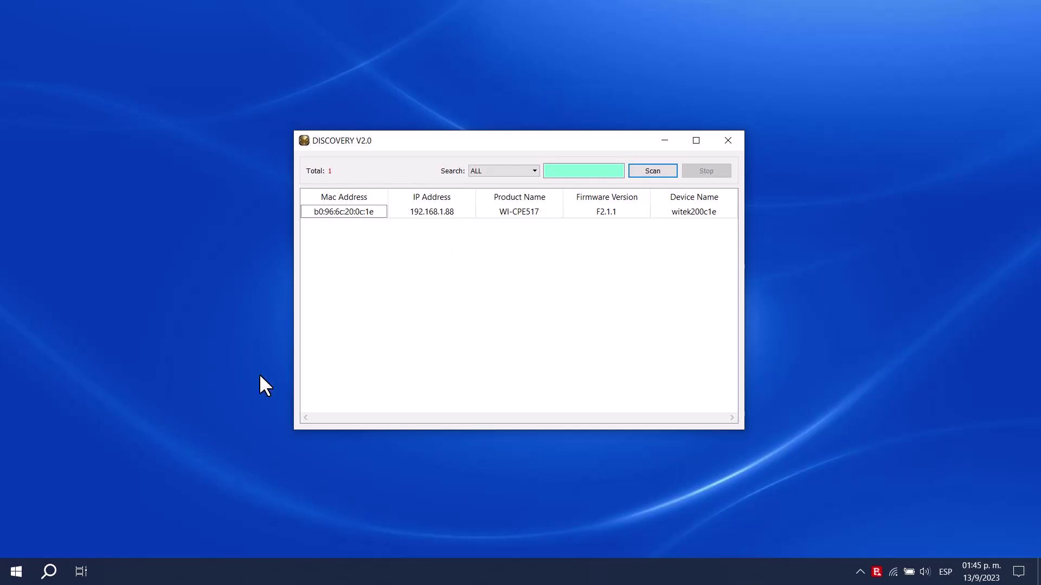
Step: Open the IPv4 (TCP/IPv4) properties of the Ethernet connection from the Control Panel's network and sharing centre
{"action": "left_click", "coordinate": [19, 571]}
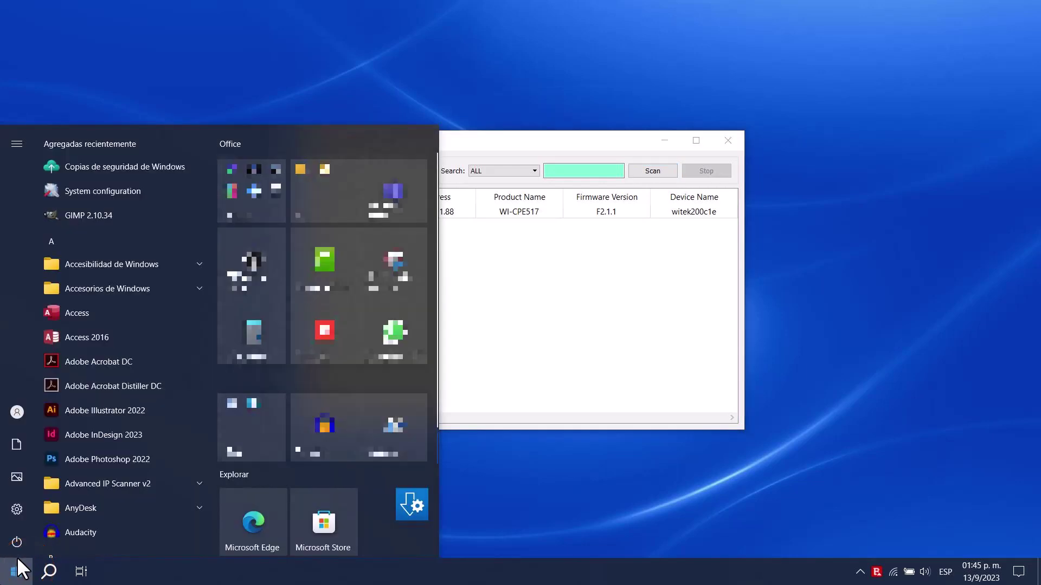
{"action": "type", "text": "panel"}
{"action": "left_click", "coordinate": [151, 205]}
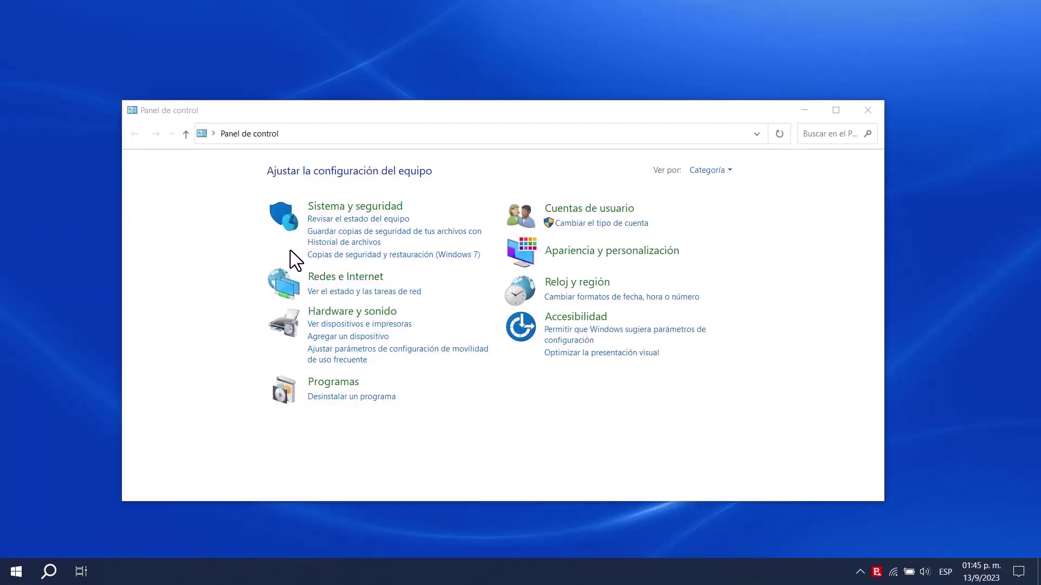
{"action": "left_click", "coordinate": [373, 277]}
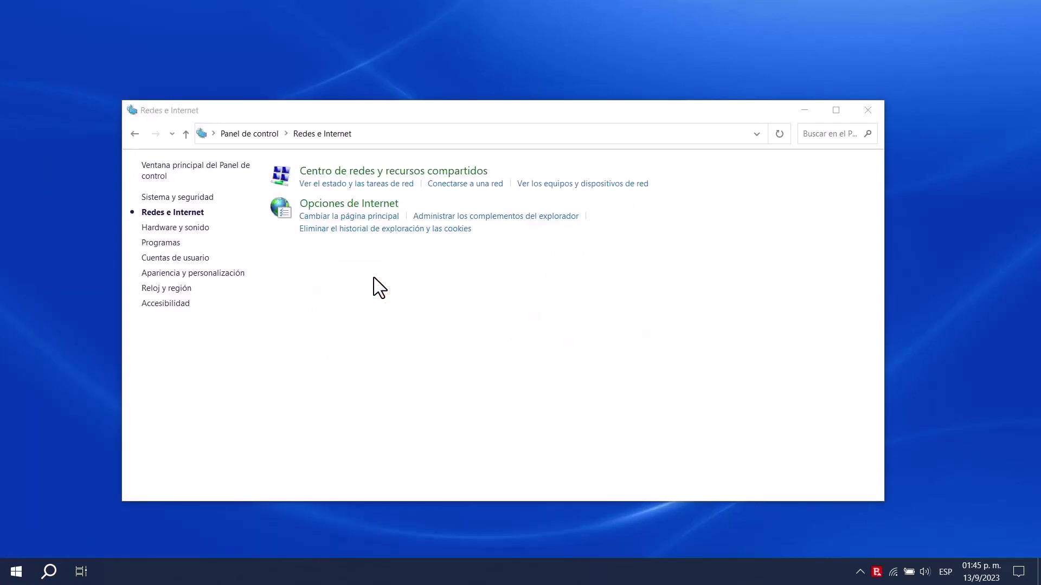
{"action": "left_click", "coordinate": [361, 171]}
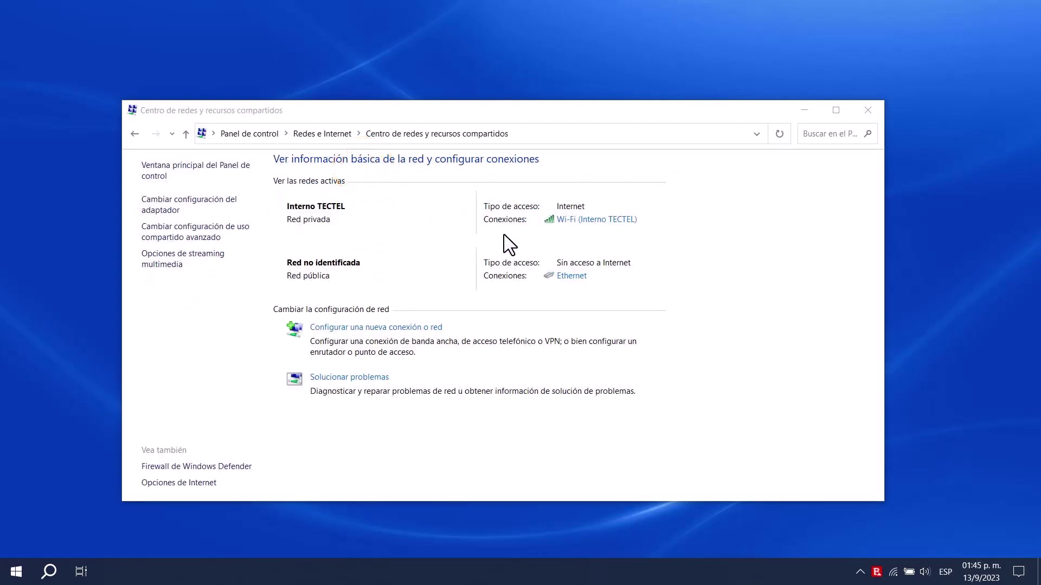
{"action": "left_click", "coordinate": [587, 277]}
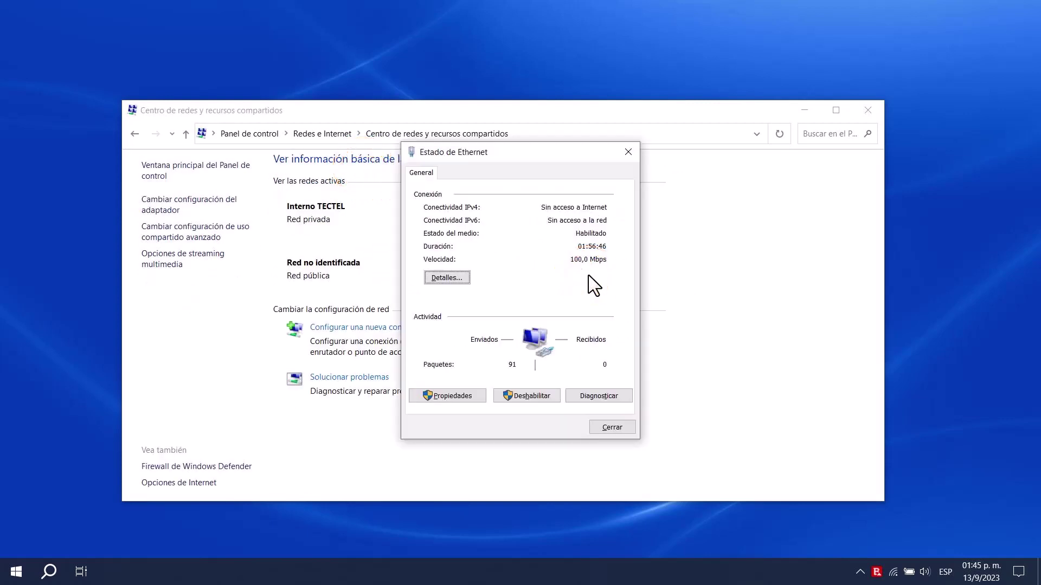
{"action": "left_click", "coordinate": [469, 392]}
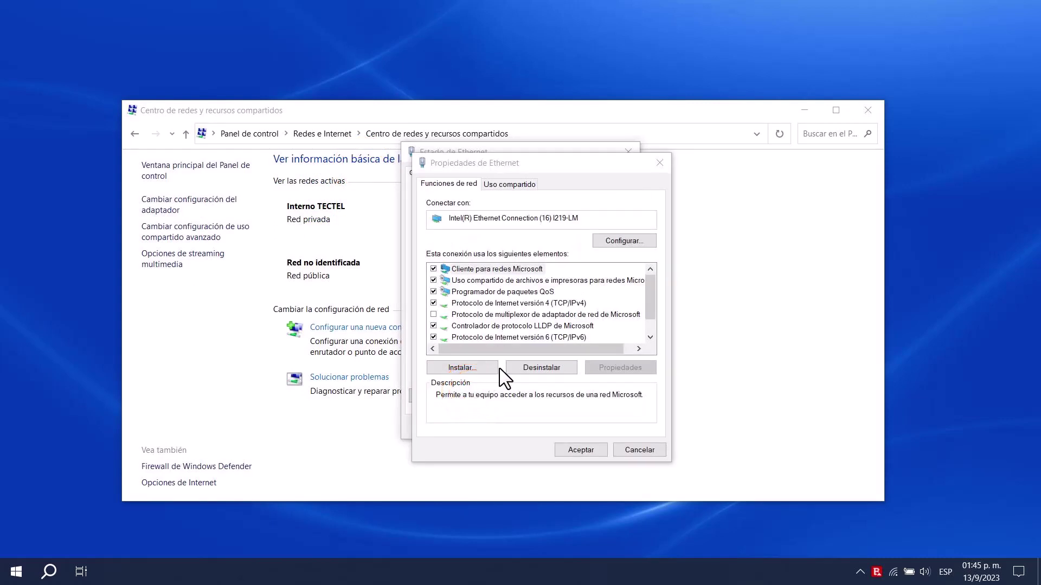
{"action": "double_click", "coordinate": [579, 303]}
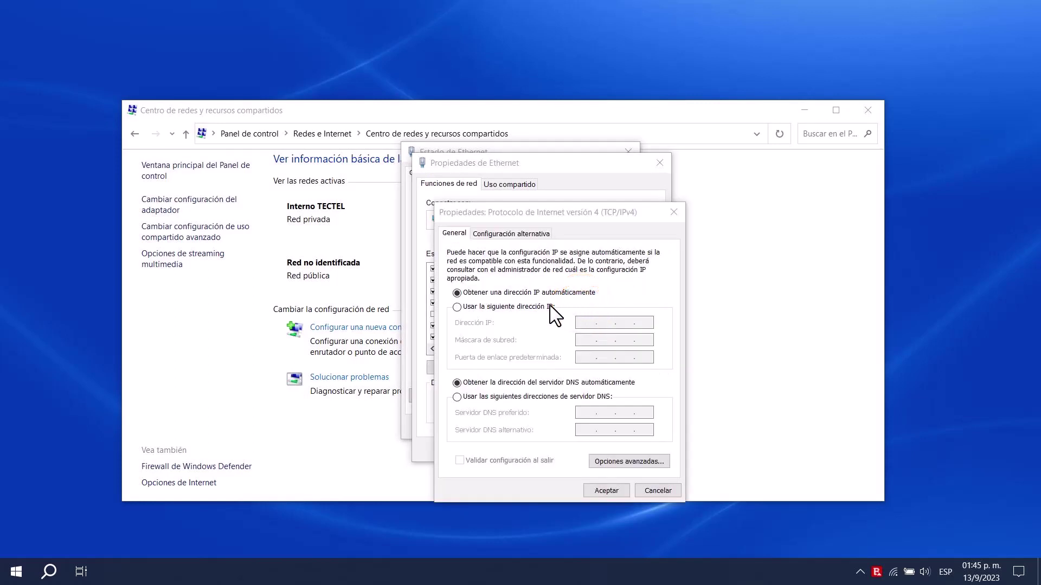
Step: Assign the Ethernet connection the static IP address 192.168.1.40 with subnet mask 255.255.255.0
{"action": "left_click", "coordinate": [463, 308]}
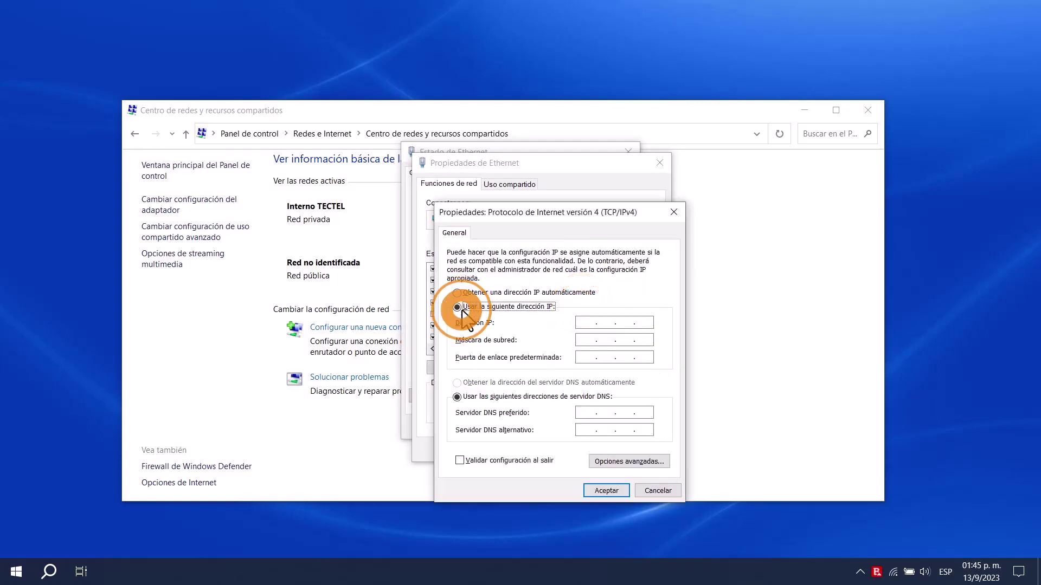
{"action": "left_click", "coordinate": [646, 325]}
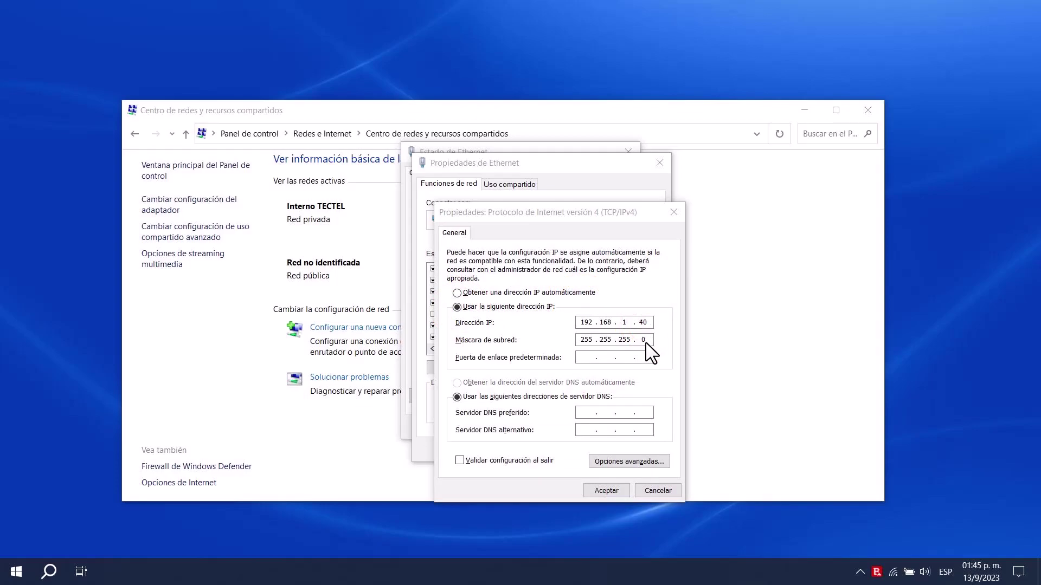
{"action": "left_click", "coordinate": [605, 490]}
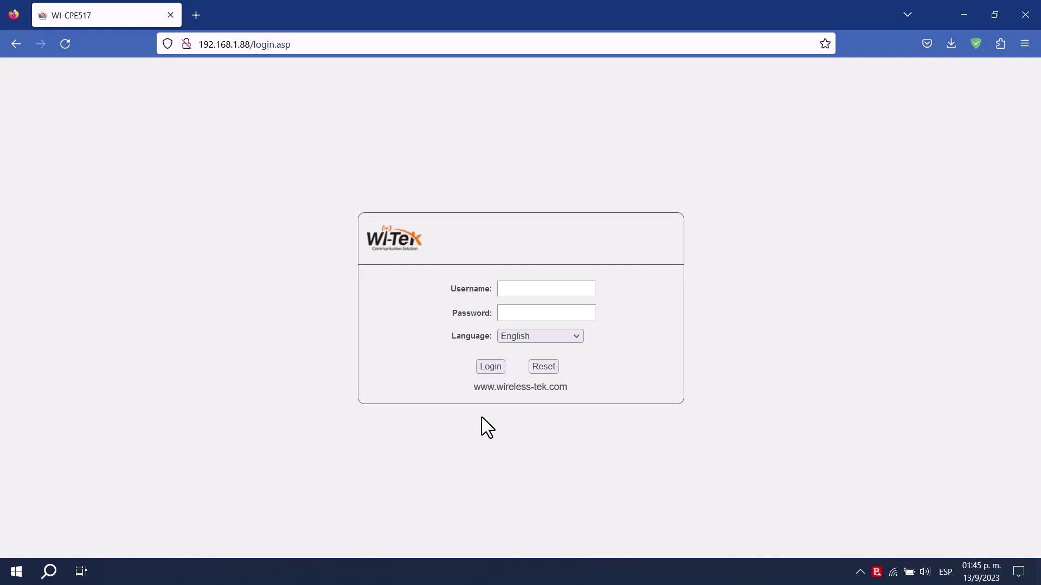
Step: Log in to the WI-CPE517 at 192.168.1.88 as admin with the account password and accept running the setup wizard
{"action": "left_click", "coordinate": [514, 293]}
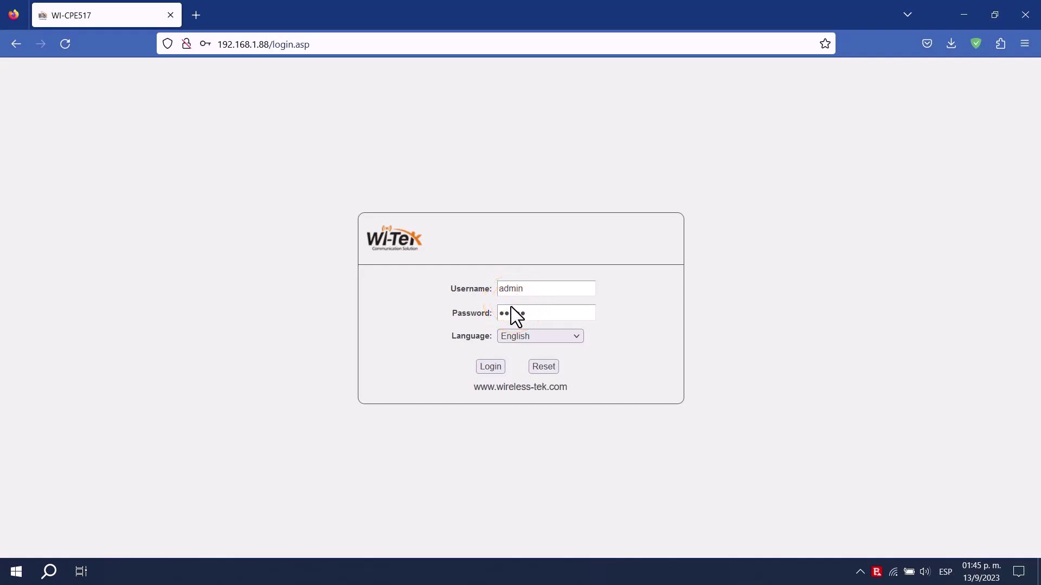
{"action": "left_click", "coordinate": [495, 366]}
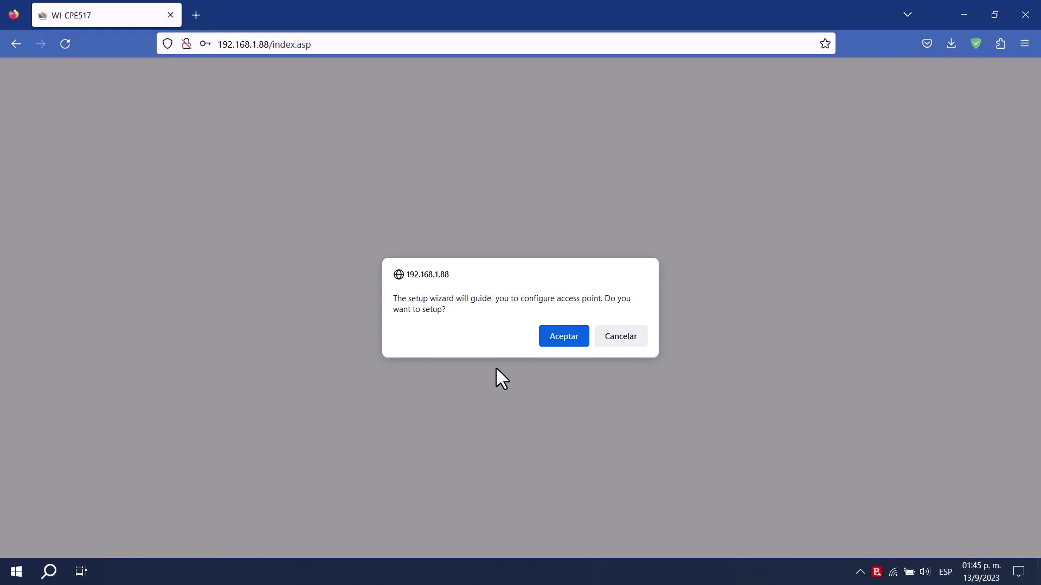
{"action": "left_click", "coordinate": [570, 341]}
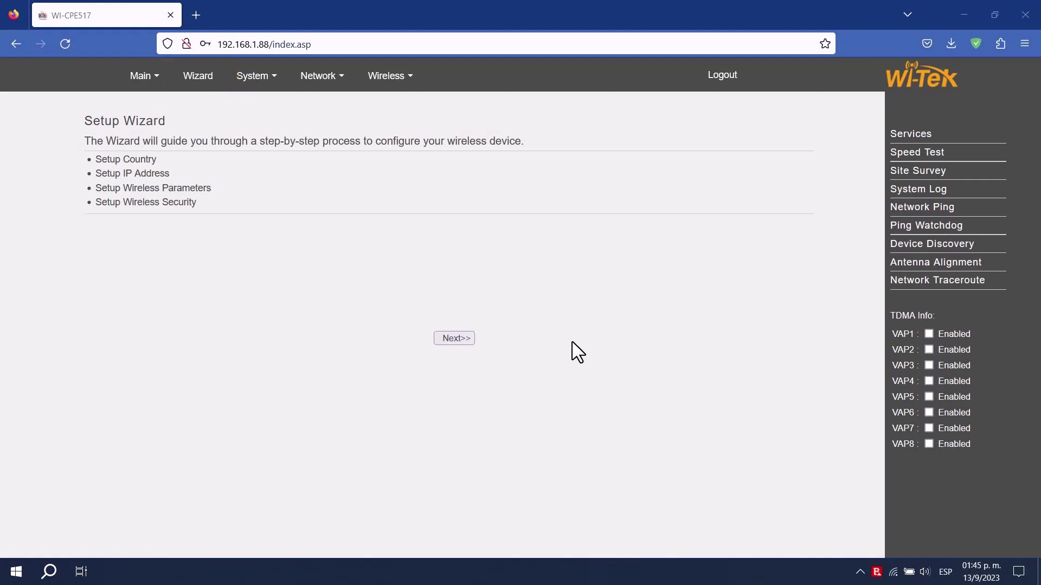
Step: Start the setup wizard and set the country/region to Costa Rica
{"action": "left_click", "coordinate": [450, 350]}
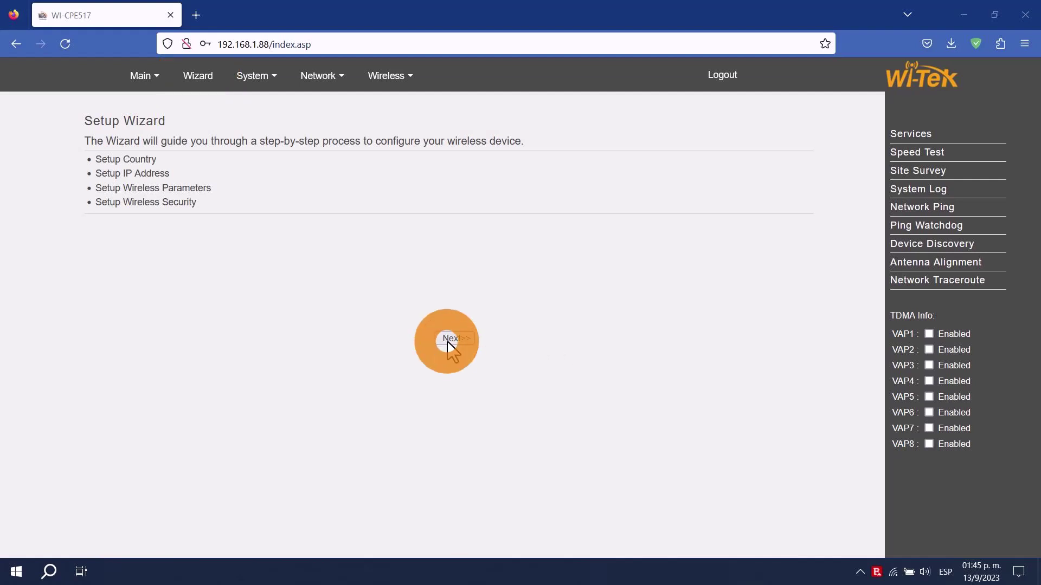
{"action": "left_click", "coordinate": [401, 159]}
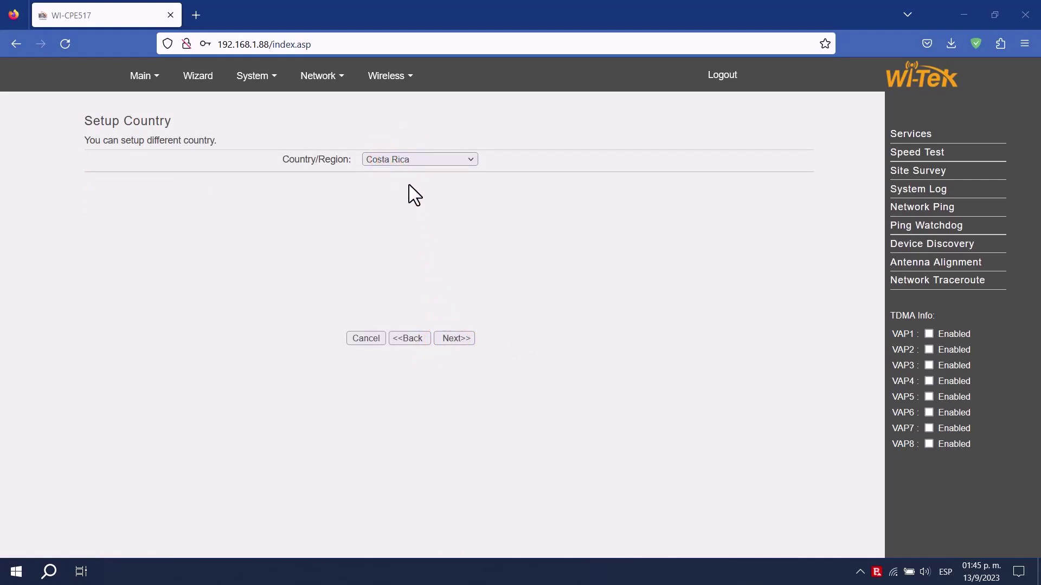
{"action": "left_click", "coordinate": [459, 341]}
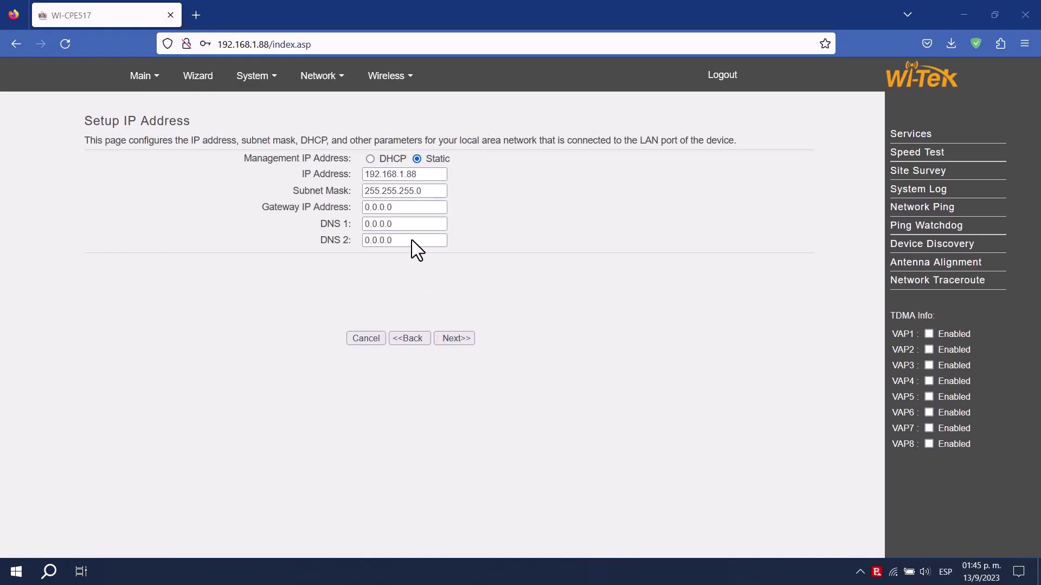
Step: Set the management IP address to DHCP and accept the wireless parameters of the WI-TEK-1 access point
{"action": "left_click", "coordinate": [372, 160]}
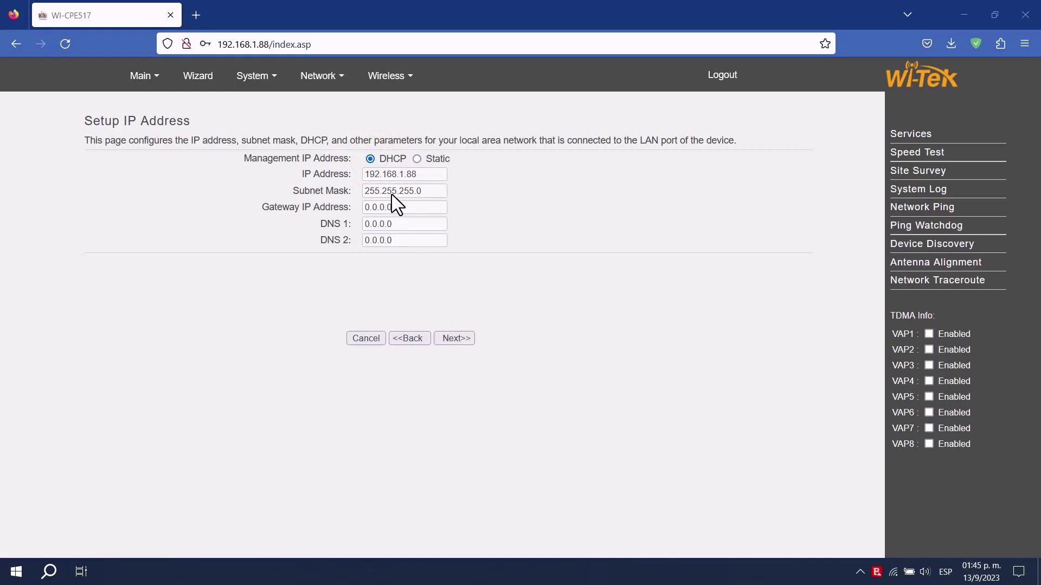
{"action": "left_click", "coordinate": [467, 340]}
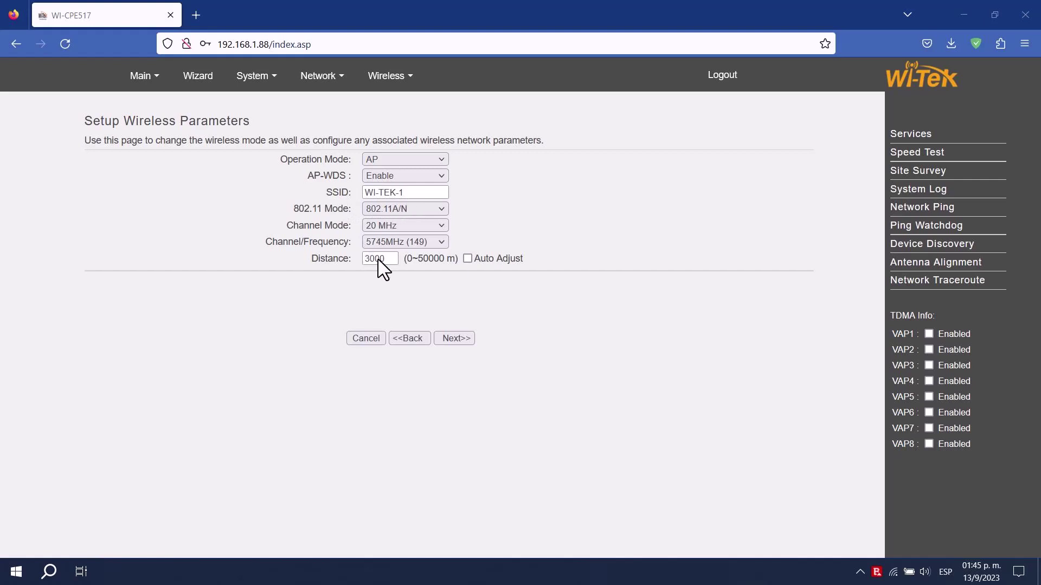
{"action": "left_click", "coordinate": [466, 339]}
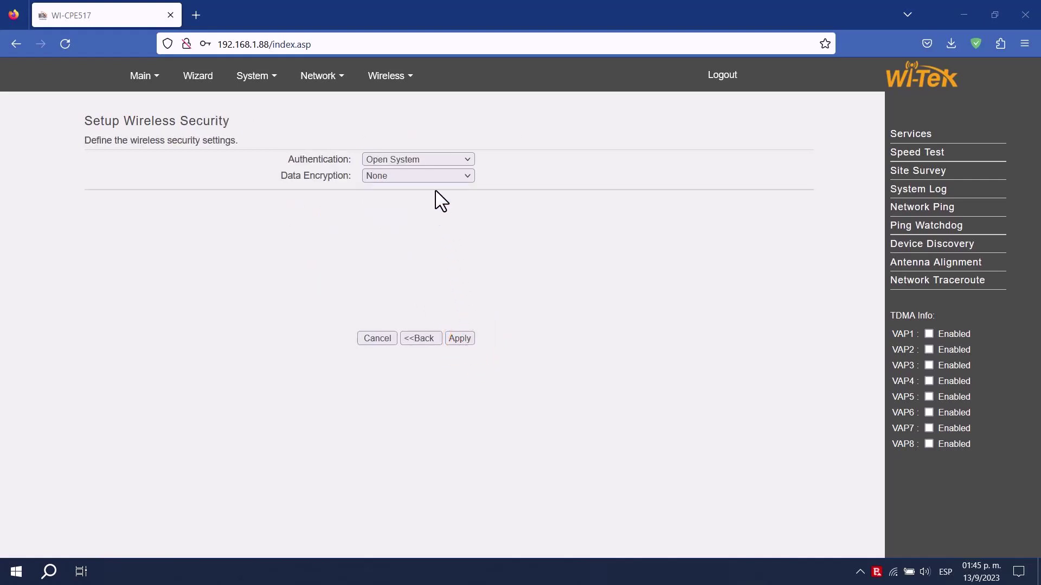
Step: Secure the wireless network with WPA-PSK&WPA2-PSK authentication, enter the WPA passphrase and apply the wizard settings
{"action": "left_click", "coordinate": [428, 159]}
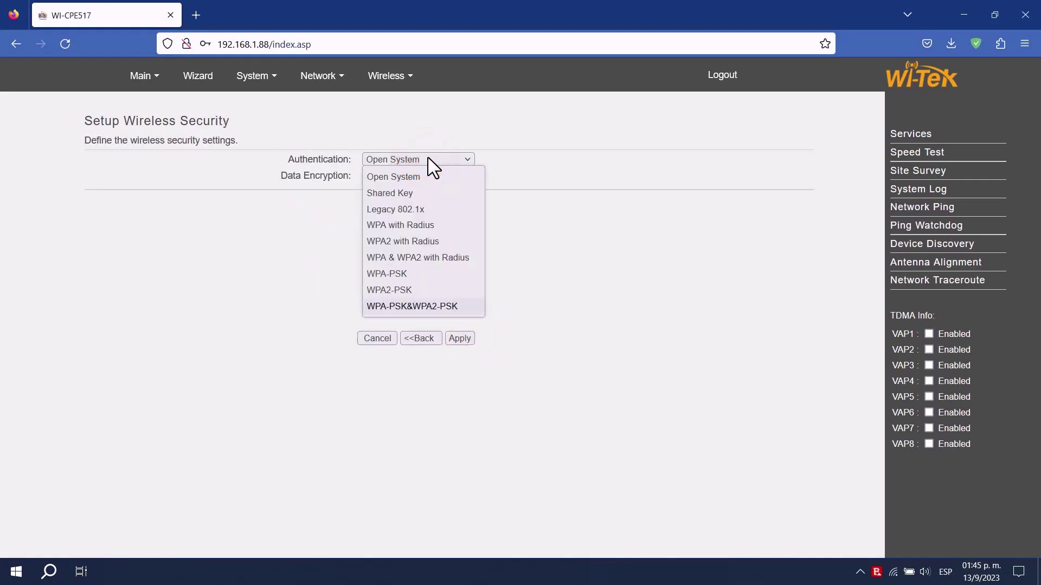
{"action": "left_click", "coordinate": [453, 306]}
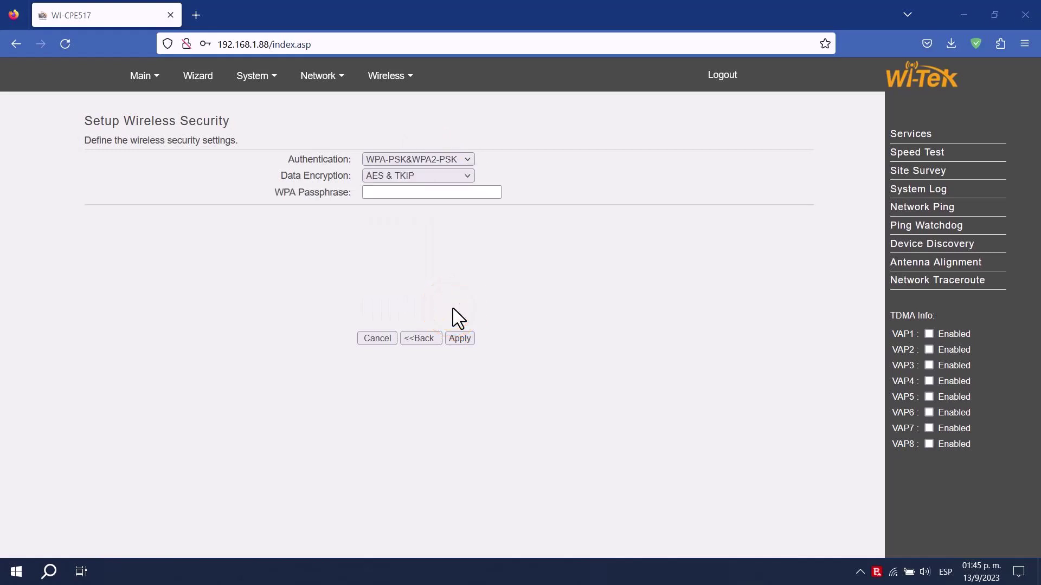
{"action": "left_click", "coordinate": [392, 193]}
{"action": "key", "text": "ctrl+v"}
{"action": "left_click", "coordinate": [461, 339]}
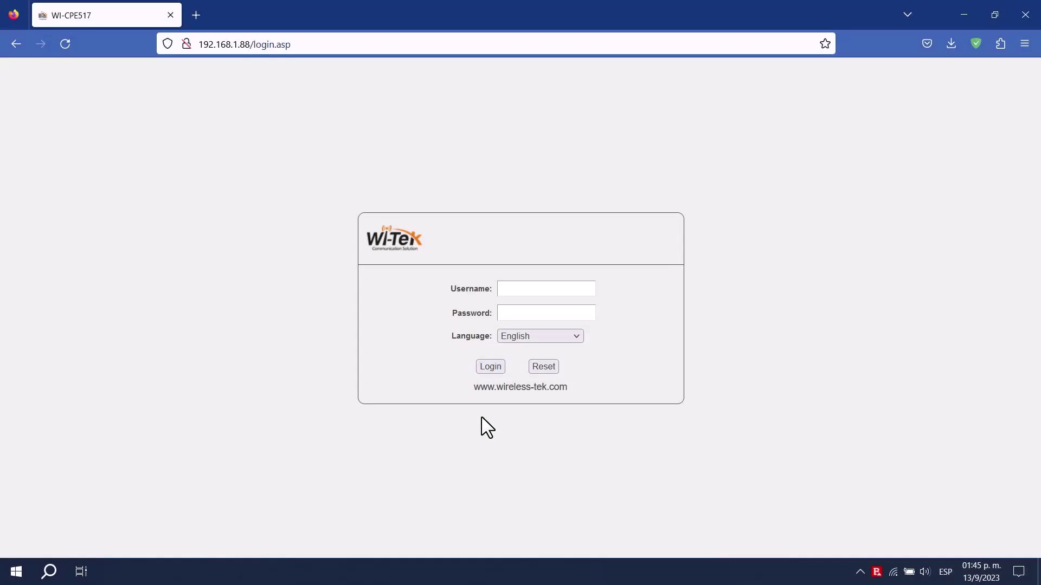
Step: Log back in to the WI-CPE517 as admin with the account password
{"action": "left_click", "coordinate": [522, 294]}
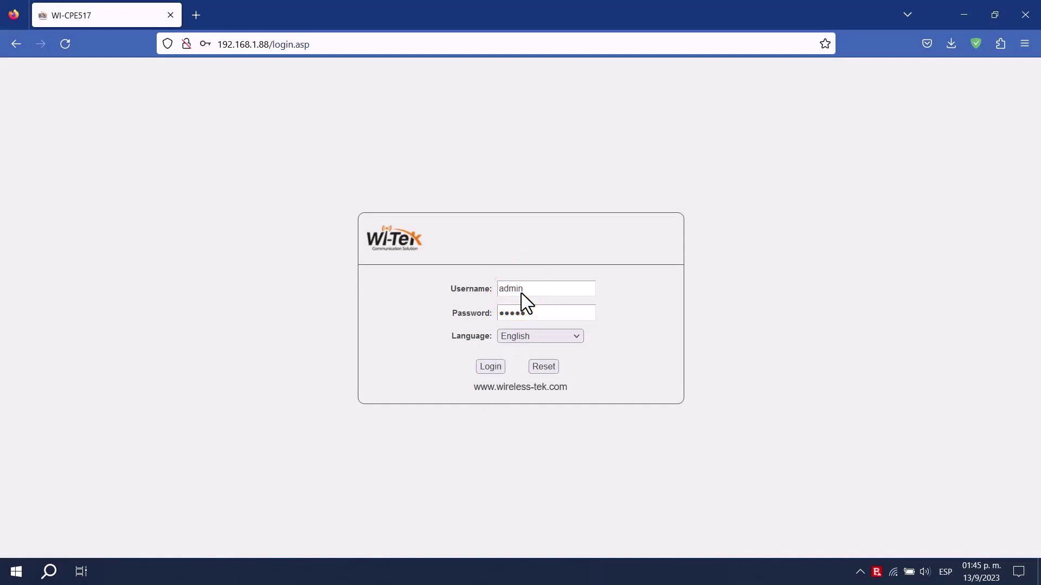
{"action": "left_click", "coordinate": [491, 367]}
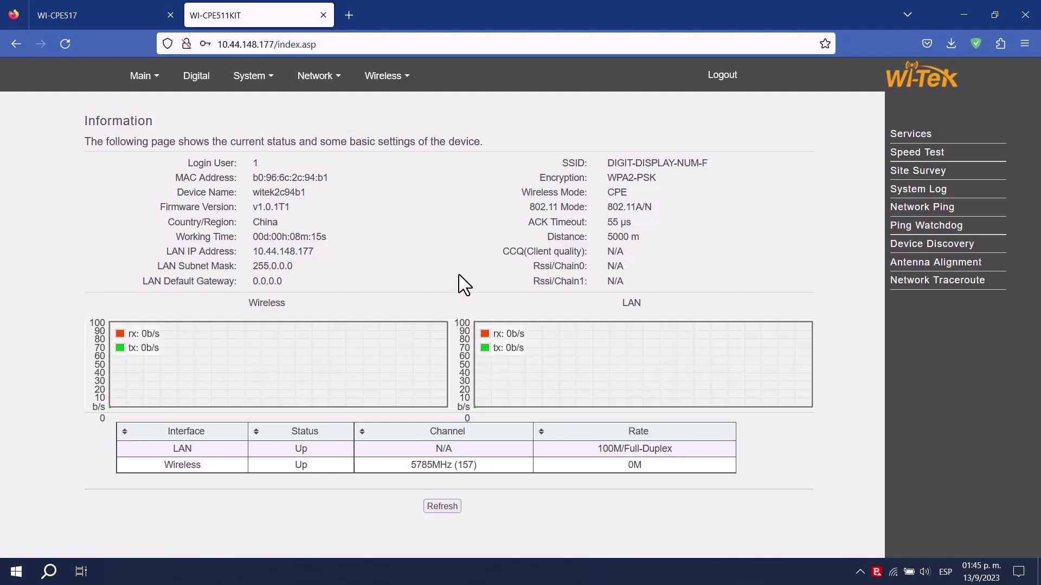
Step: In the WI-CPE511KIT's basic wireless settings, run a site survey, select the WI-TEK-1 access point and apply the settings
{"action": "left_click", "coordinate": [388, 75]}
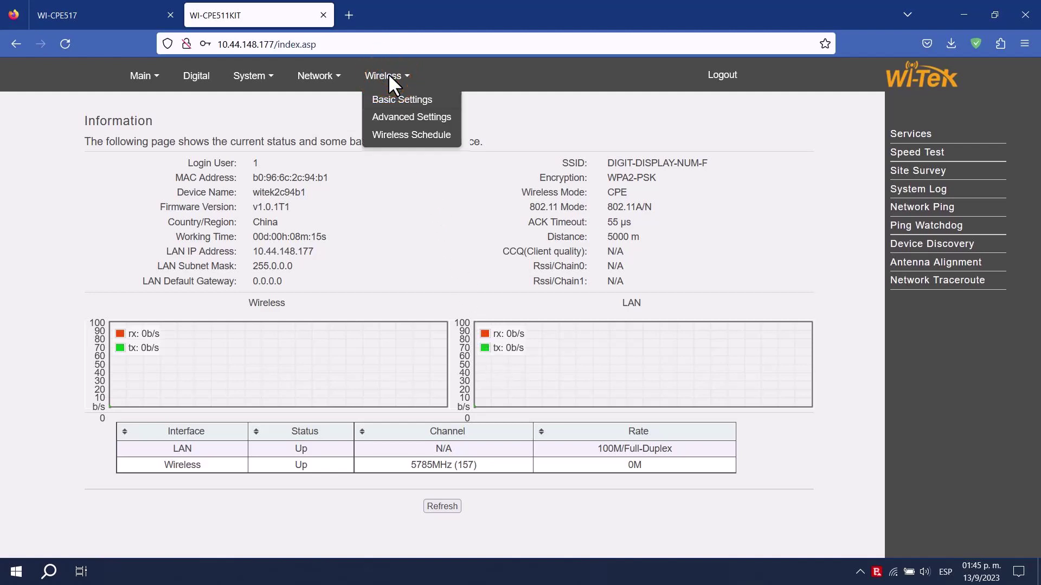
{"action": "left_click", "coordinate": [429, 100]}
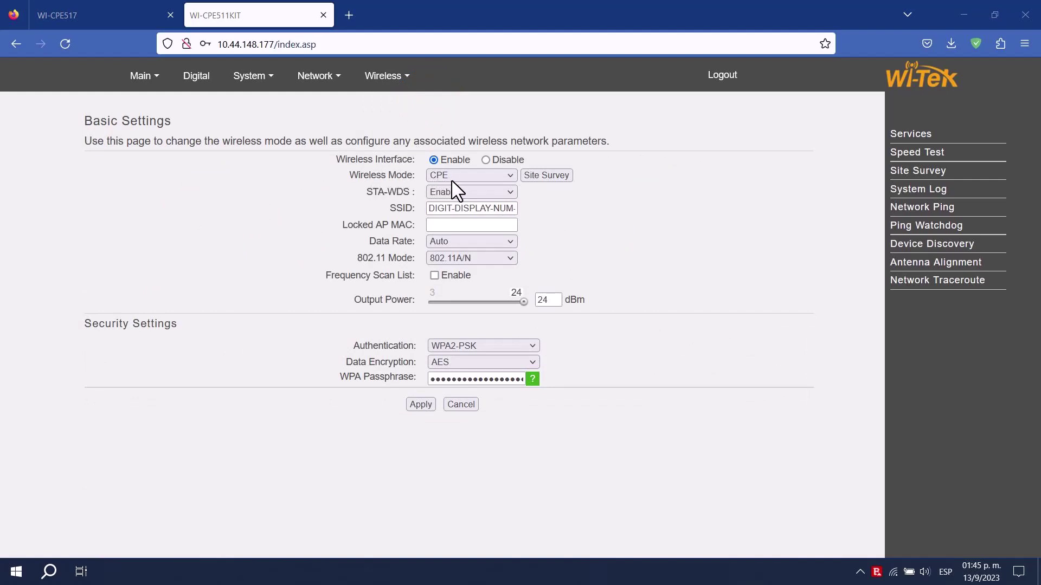
{"action": "left_click", "coordinate": [558, 175]}
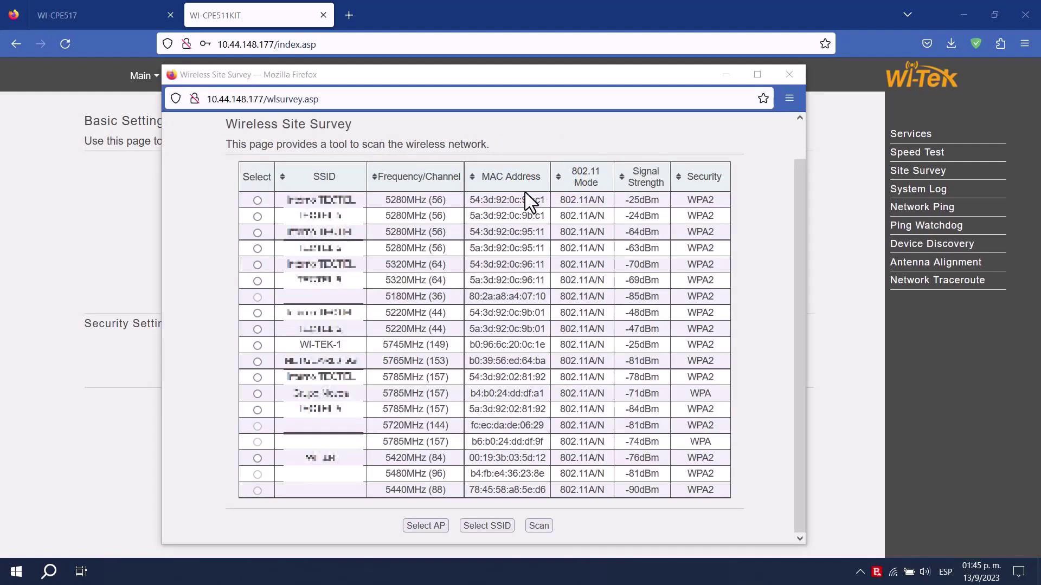
{"action": "left_click", "coordinate": [258, 346]}
{"action": "left_click", "coordinate": [426, 527]}
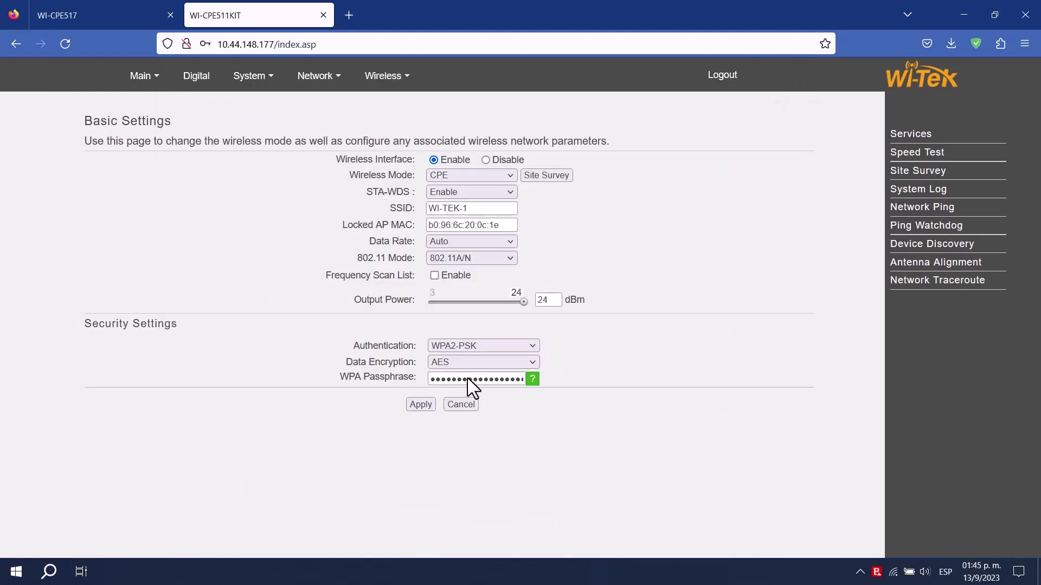
{"action": "left_click", "coordinate": [421, 406]}
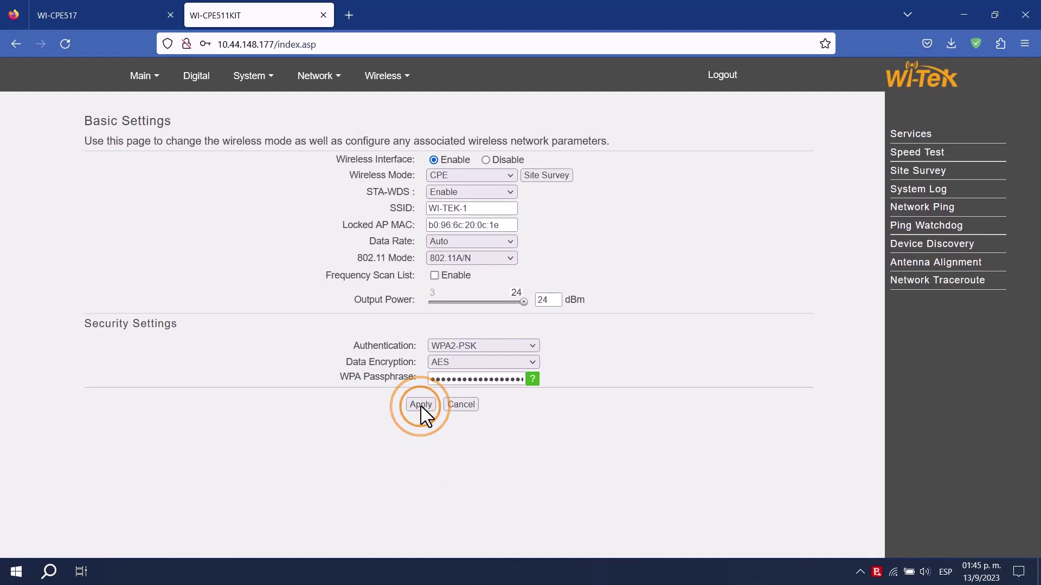